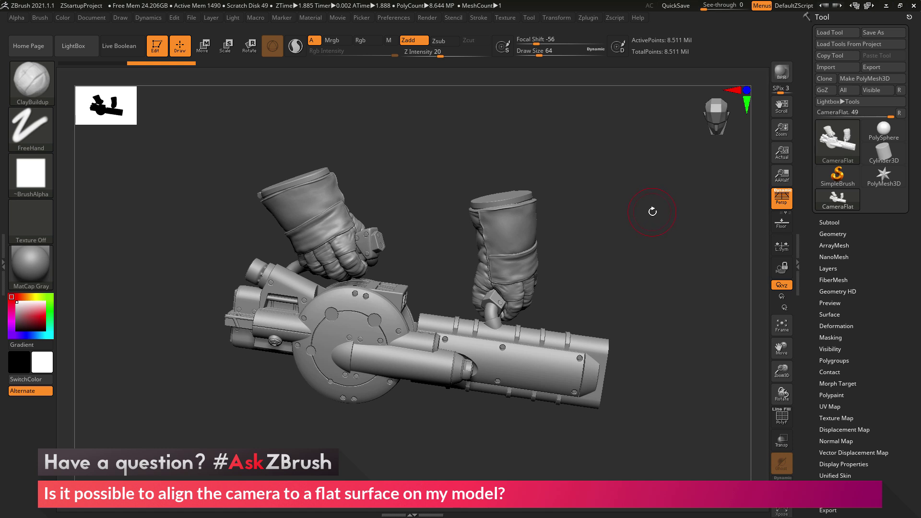
{"action": "mouse_move", "coordinate": [648, 235]}
{"action": "left_mouse_down"}
{"action": "mouse_move", "coordinate": [646, 198]}
{"action": "mouse_move", "coordinate": [644, 242]}
{"action": "mouse_move", "coordinate": [658, 228]}
{"action": "left_mouse_up"}
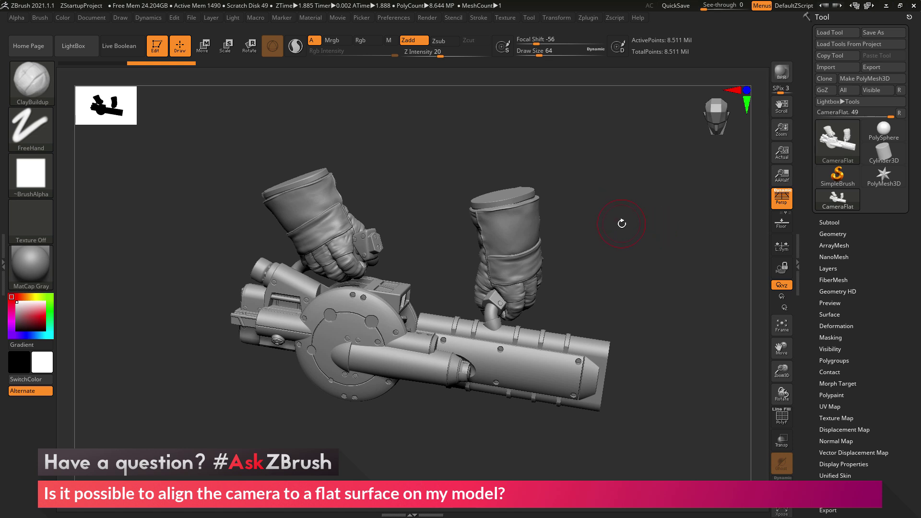
{"action": "mouse_move", "coordinate": [616, 228]}
{"action": "left_mouse_down"}
{"action": "mouse_move", "coordinate": [612, 275]}
{"action": "mouse_move", "coordinate": [629, 293]}
{"action": "mouse_move", "coordinate": [570, 266]}
{"action": "mouse_move", "coordinate": [352, 259]}
{"action": "left_mouse_up"}
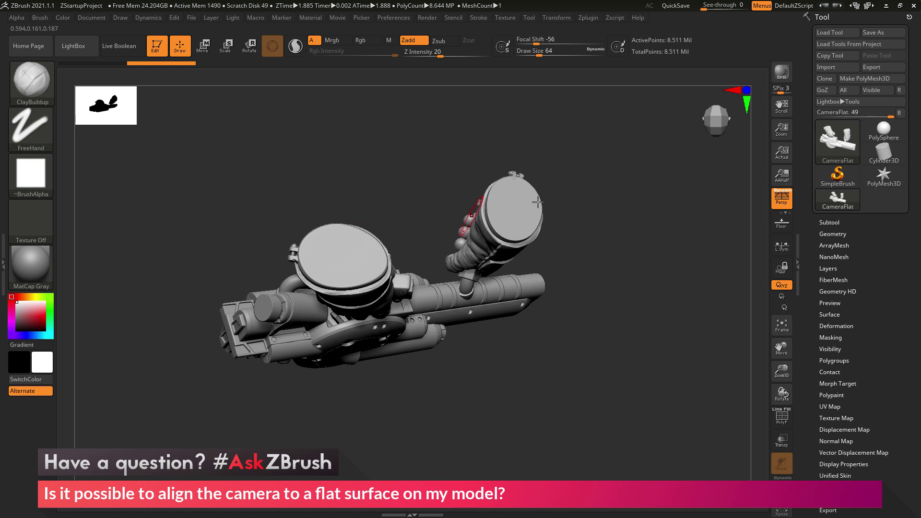
{"action": "mouse_move", "coordinate": [599, 226]}
{"action": "left_mouse_down"}
{"action": "mouse_move", "coordinate": [624, 233]}
{"action": "mouse_move", "coordinate": [499, 229]}
{"action": "left_mouse_up"}
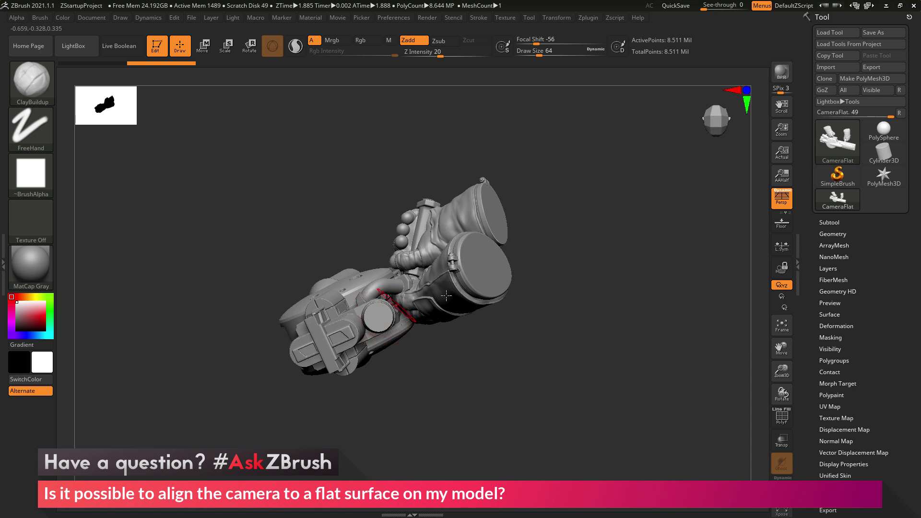
{"action": "left_click_drag", "start_coordinate": [625, 280], "coordinate": [598, 193]}
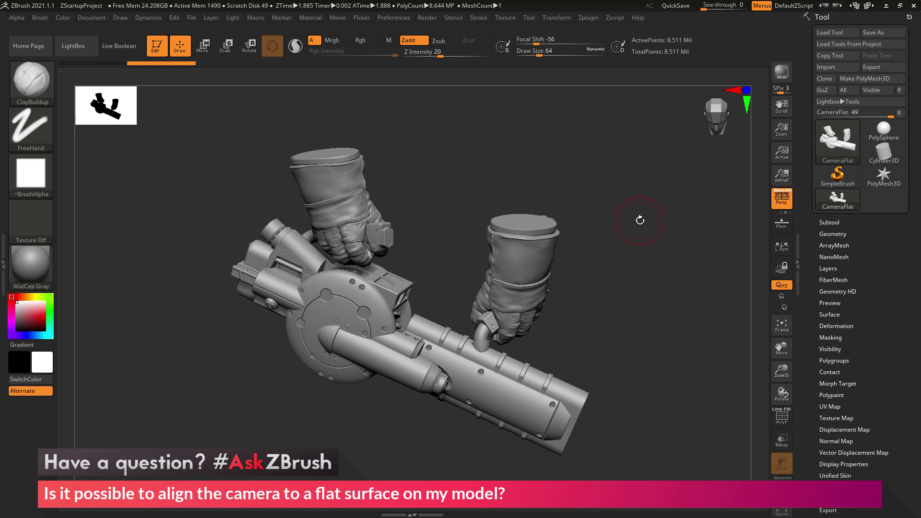
Step: Choose the ZModeler brush for working on the weapon-and-gloves model
{"action": "left_click", "coordinate": [28, 84]}
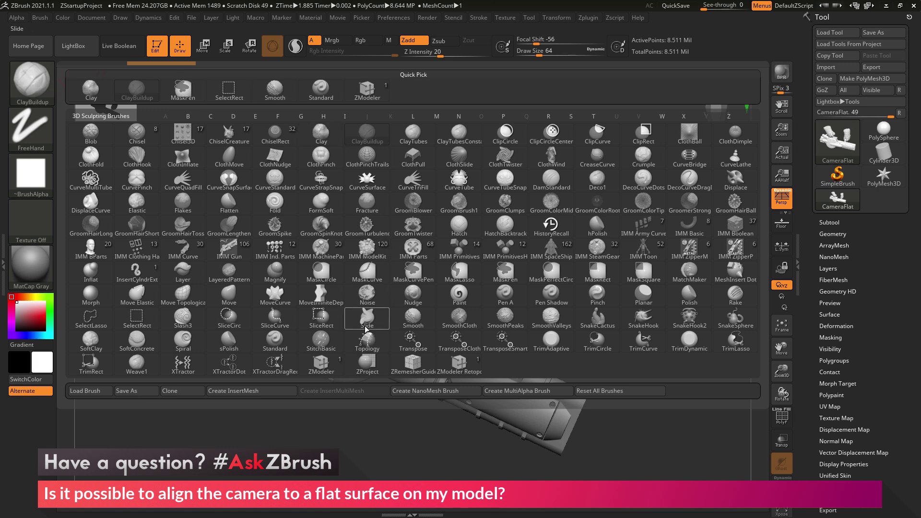
{"action": "left_click", "coordinate": [321, 367]}
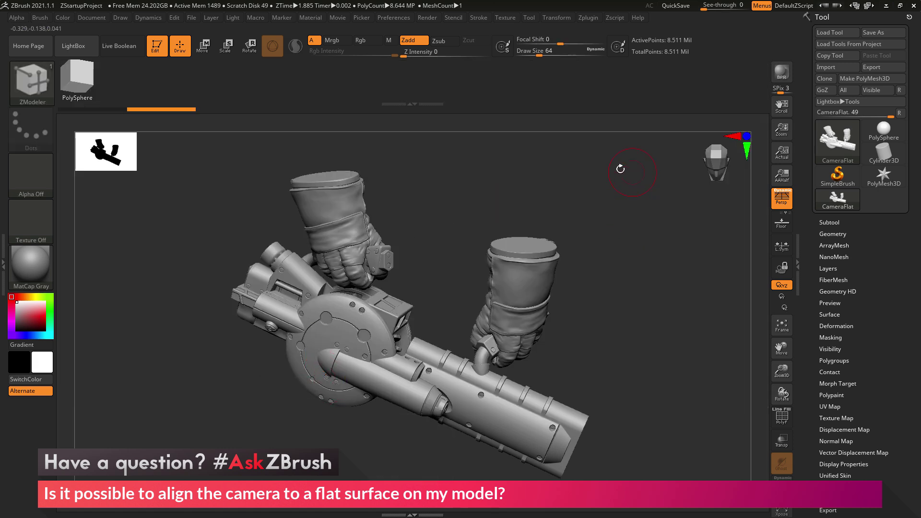
{"action": "left_click_drag", "start_coordinate": [641, 247], "coordinate": [526, 250]}
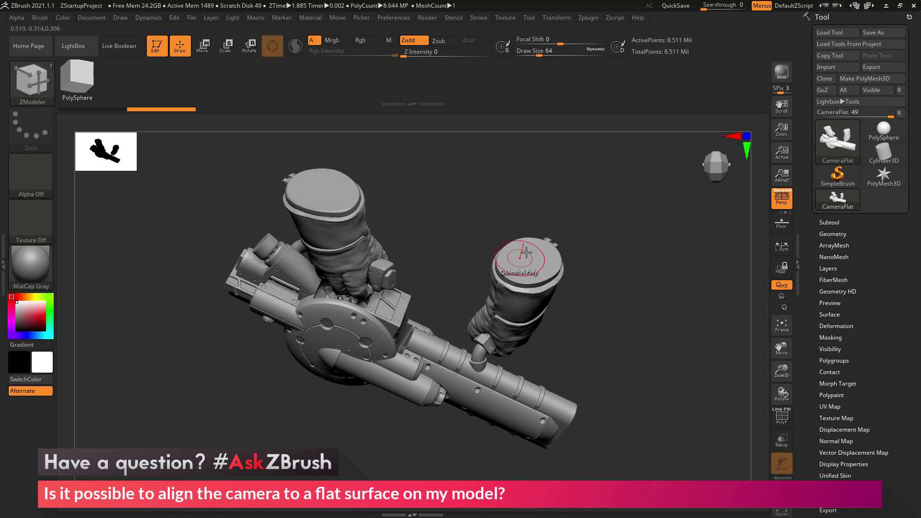
{"action": "mouse_move", "coordinate": [635, 254]}
{"action": "left_mouse_down"}
{"action": "mouse_move", "coordinate": [632, 232]}
{"action": "mouse_move", "coordinate": [630, 249]}
{"action": "left_mouse_up"}
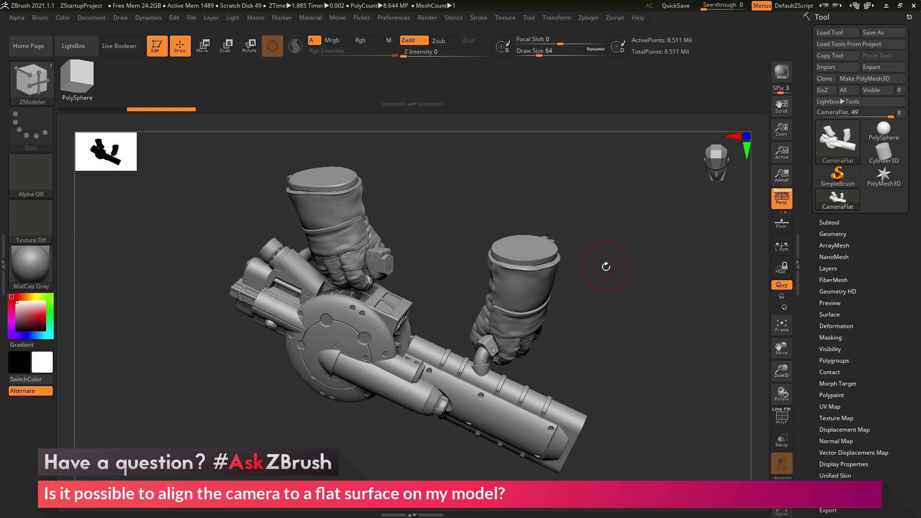
Step: Switch to the PolyMesh3D star and set the ZModeler edge and point actions to Do Nothing
{"action": "left_click", "coordinate": [884, 181]}
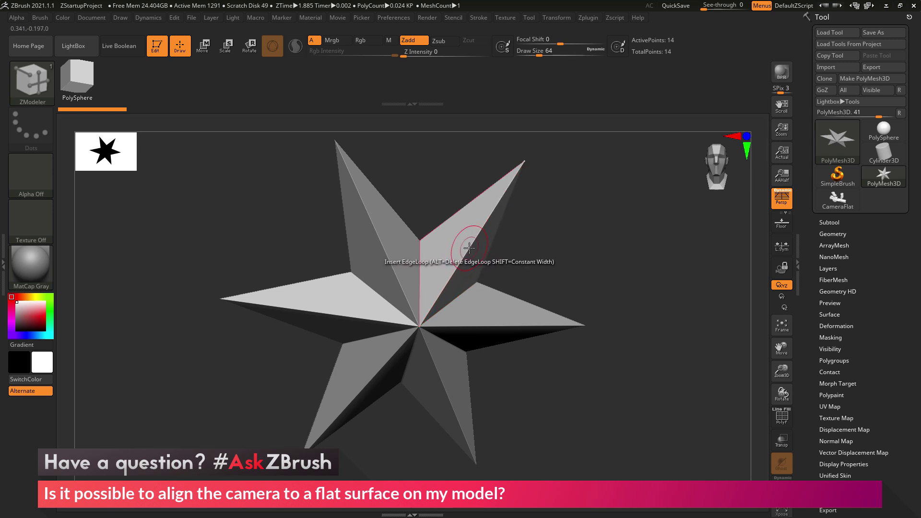
{"action": "key", "text": "space"}
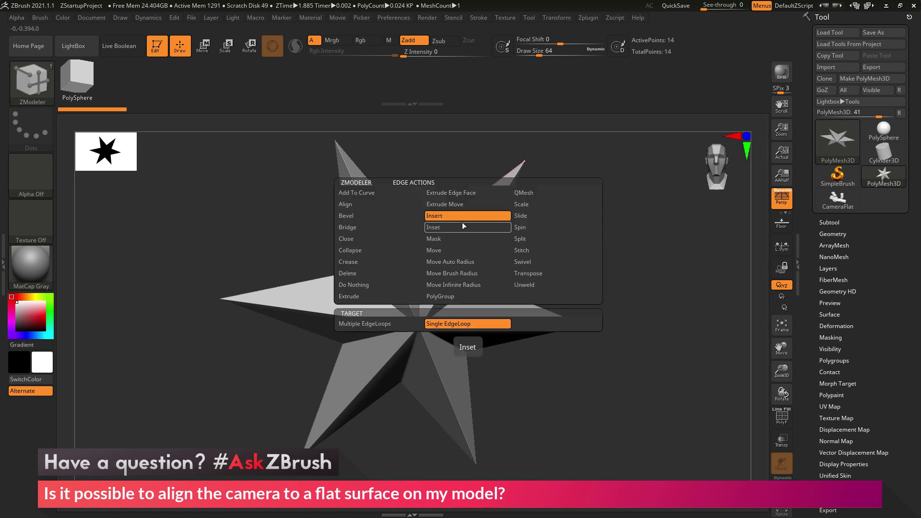
{"action": "left_click", "coordinate": [372, 285]}
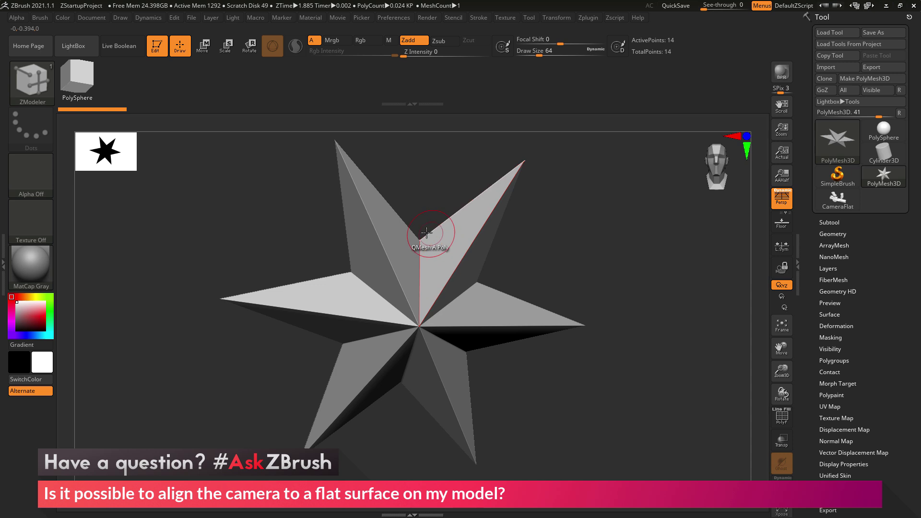
{"action": "key", "text": "space"}
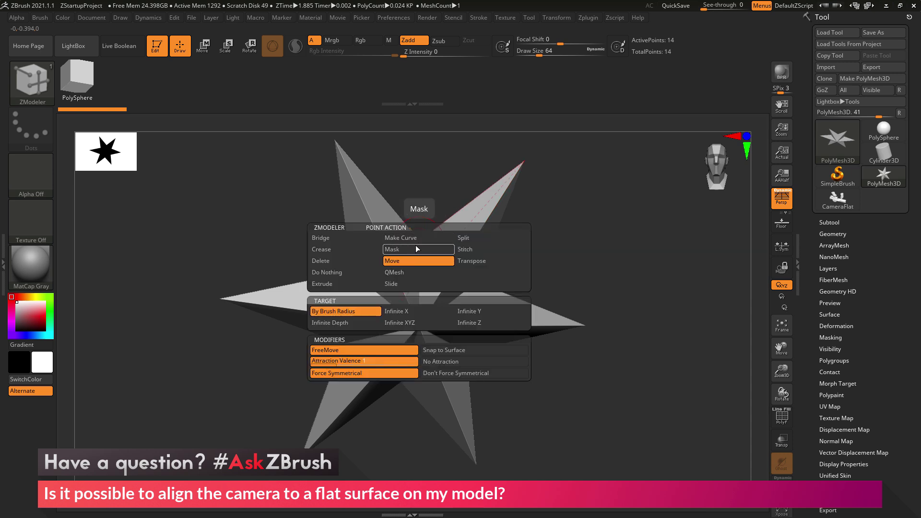
{"action": "left_click", "coordinate": [355, 273]}
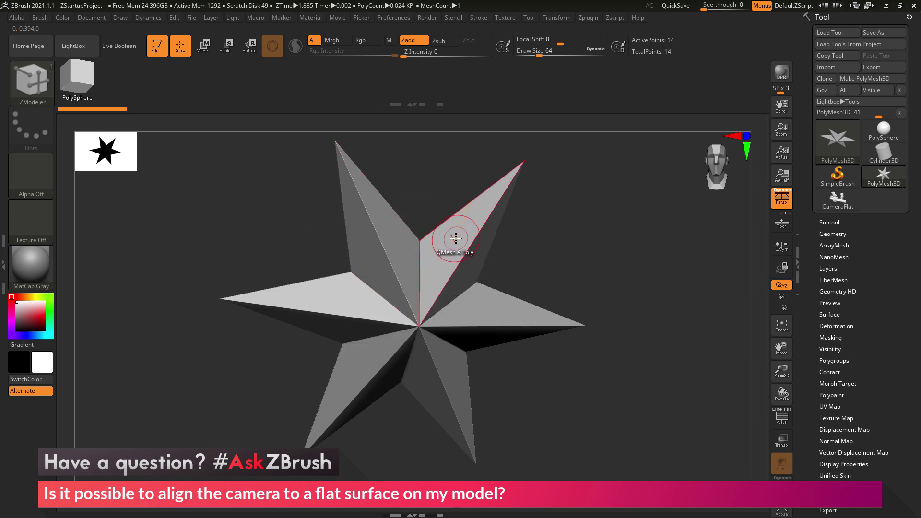
Step: Set the ZModeler polygon action to Set Camera Perpendicular and align the camera to several faces of the star
{"action": "key", "text": "space"}
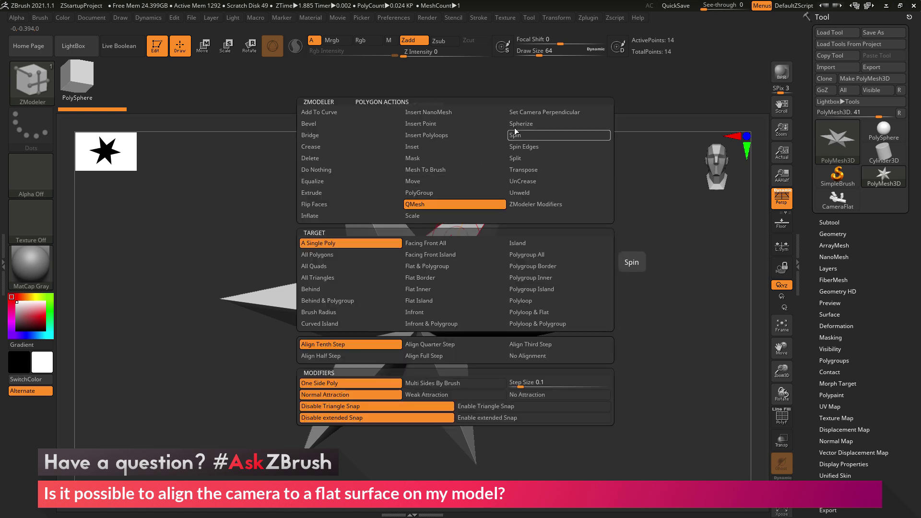
{"action": "left_click", "coordinate": [553, 113]}
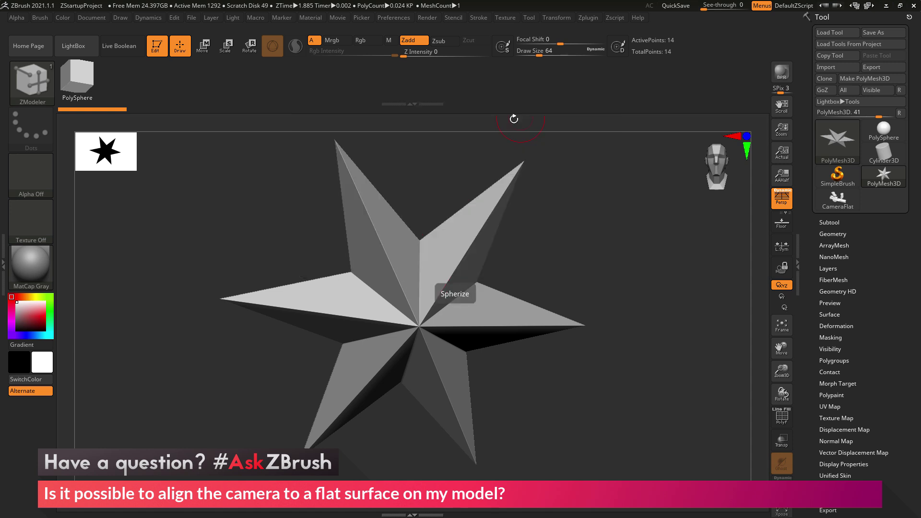
{"action": "left_click", "coordinate": [370, 265]}
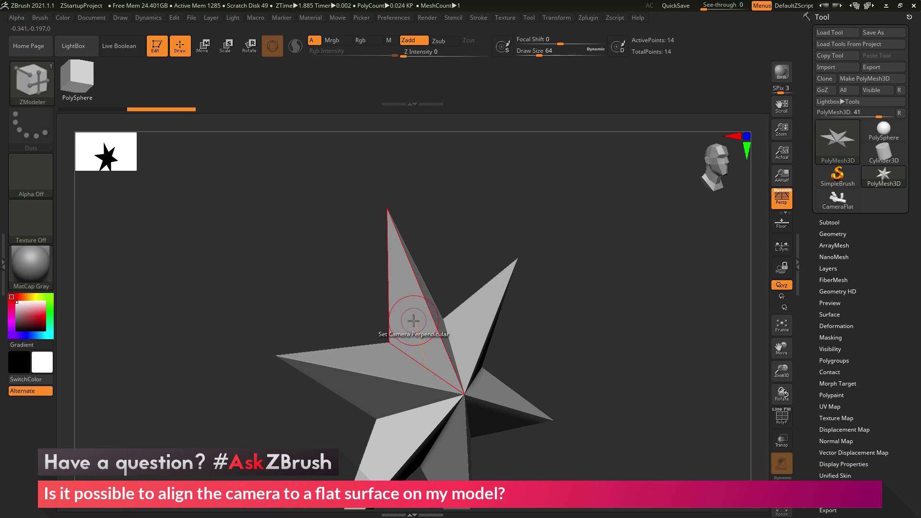
{"action": "left_click", "coordinate": [475, 320]}
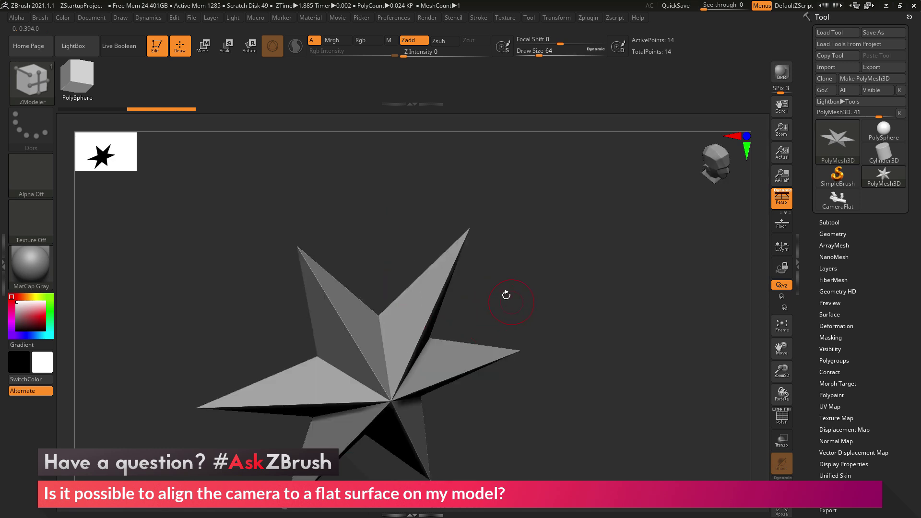
{"action": "left_click", "coordinate": [444, 357]}
{"action": "left_click", "coordinate": [372, 280]}
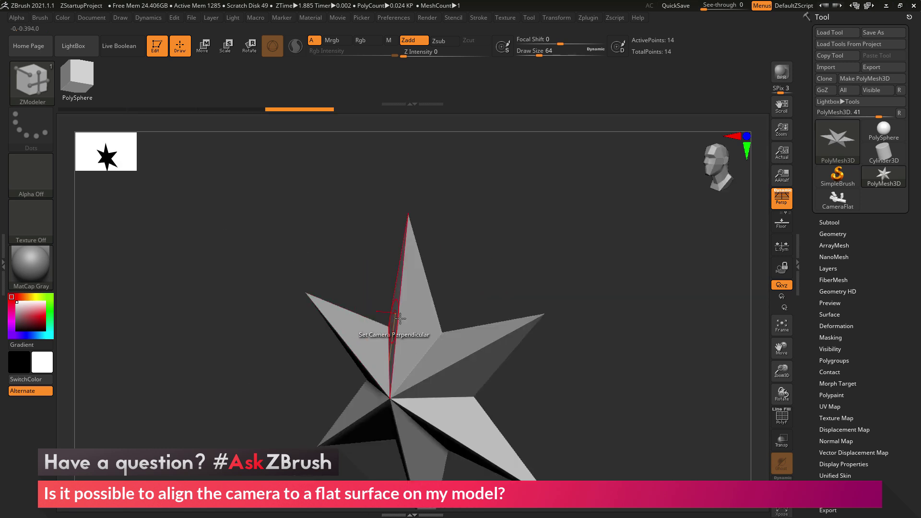
{"action": "left_click", "coordinate": [370, 323]}
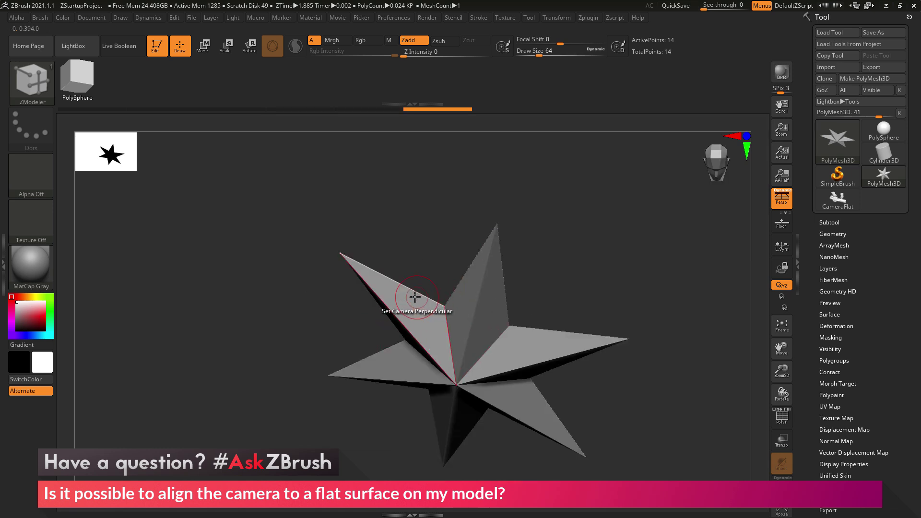
{"action": "left_click", "coordinate": [488, 325]}
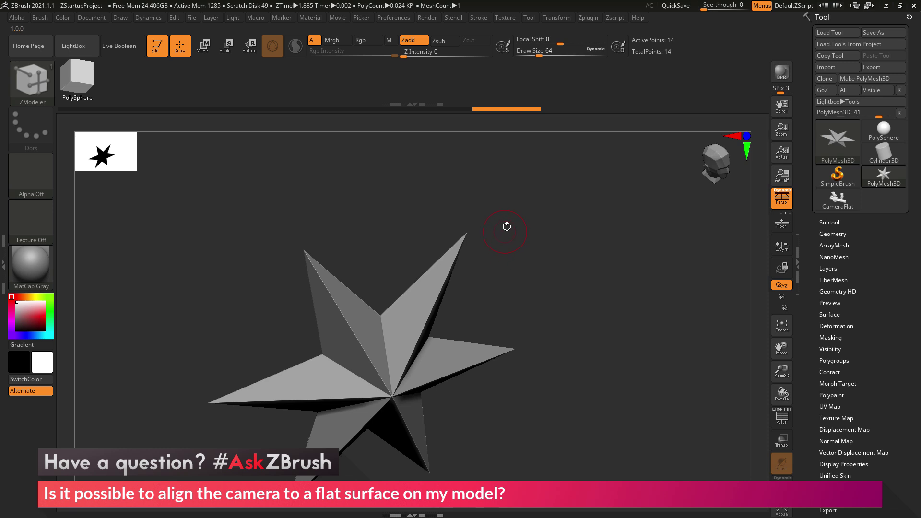
Step: Switch to the CameraFlat tool and align the camera perpendicular to the flat cuff cap of the glove above the barrel
{"action": "left_click", "coordinate": [838, 205]}
{"action": "left_click_drag", "start_coordinate": [582, 306], "coordinate": [578, 220], "text": "alt"}
{"action": "left_click", "coordinate": [602, 220]}
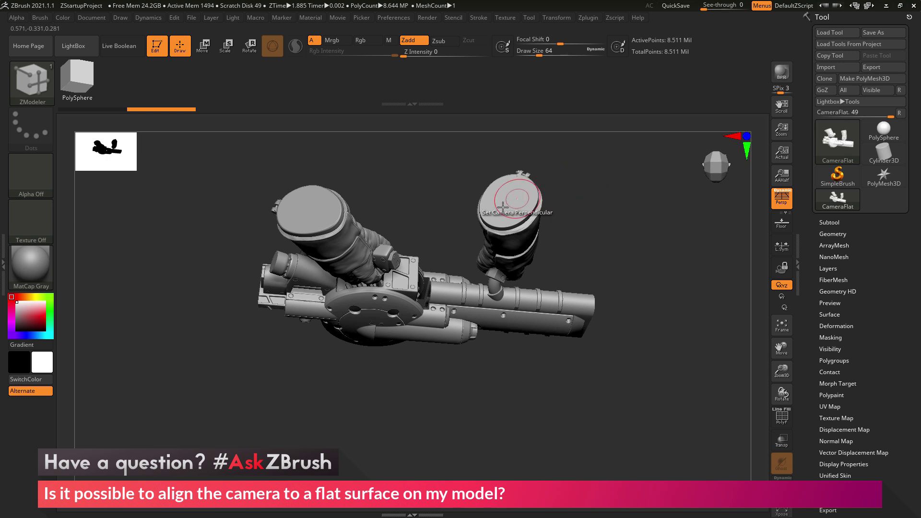
{"action": "left_click_drag", "start_coordinate": [510, 202], "coordinate": [510, 231]}
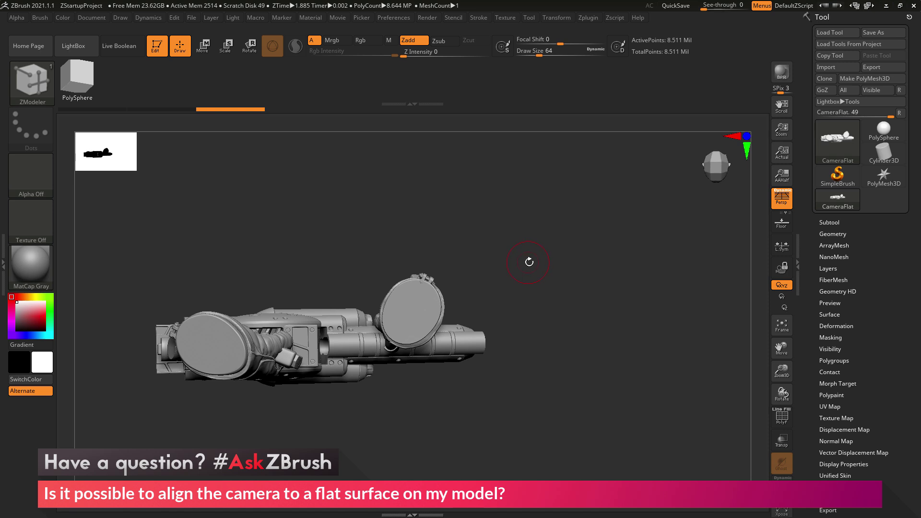
{"action": "left_click_drag", "start_coordinate": [539, 255], "coordinate": [551, 351], "text": "alt"}
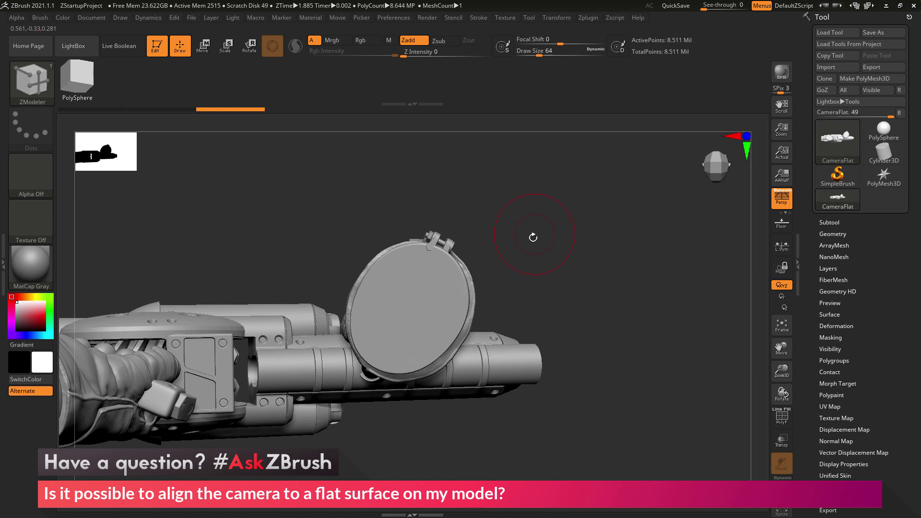
Step: Align the camera in turn to the rear glove's flat cuff cap, the round cylinder end beside it and the weapon's cross-shaped back end
{"action": "left_click_drag", "start_coordinate": [583, 213], "coordinate": [475, 201]}
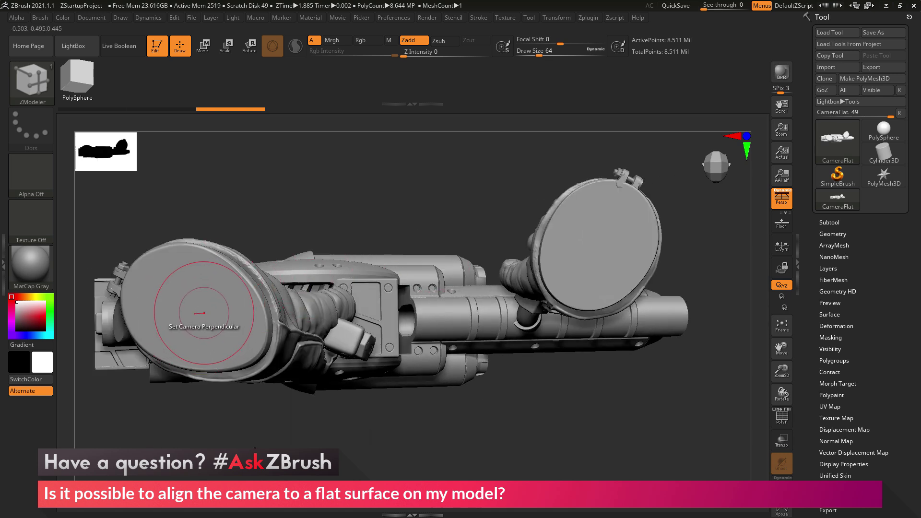
{"action": "left_click_drag", "start_coordinate": [259, 446], "coordinate": [260, 445]}
{"action": "left_click_drag", "start_coordinate": [526, 205], "coordinate": [387, 262]}
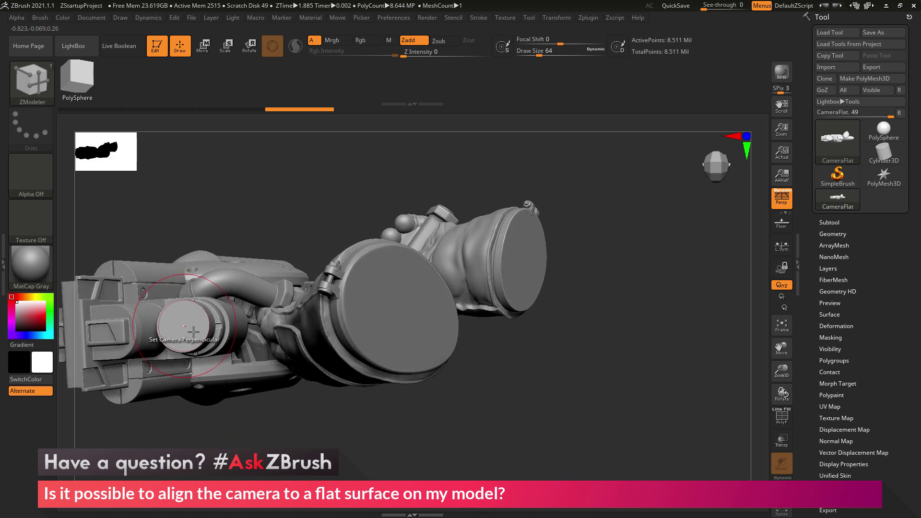
{"action": "left_click_drag", "start_coordinate": [356, 428], "coordinate": [359, 432]}
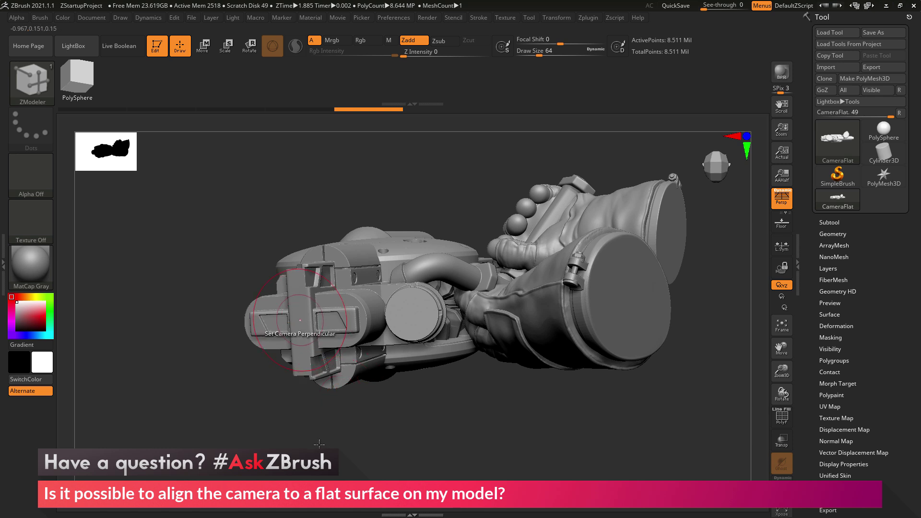
{"action": "left_click_drag", "start_coordinate": [320, 440], "coordinate": [322, 439]}
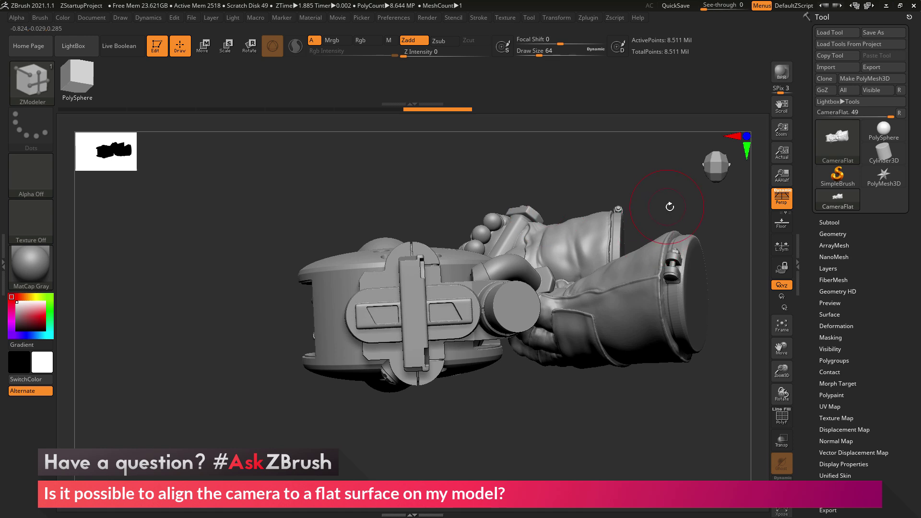
Step: Align the camera to flat surfaces on the weapon's large round side disc and the panelled box above it, and frame the whole model
{"action": "left_click_drag", "start_coordinate": [669, 212], "coordinate": [462, 283]}
{"action": "left_click_drag", "start_coordinate": [439, 331], "coordinate": [412, 313]}
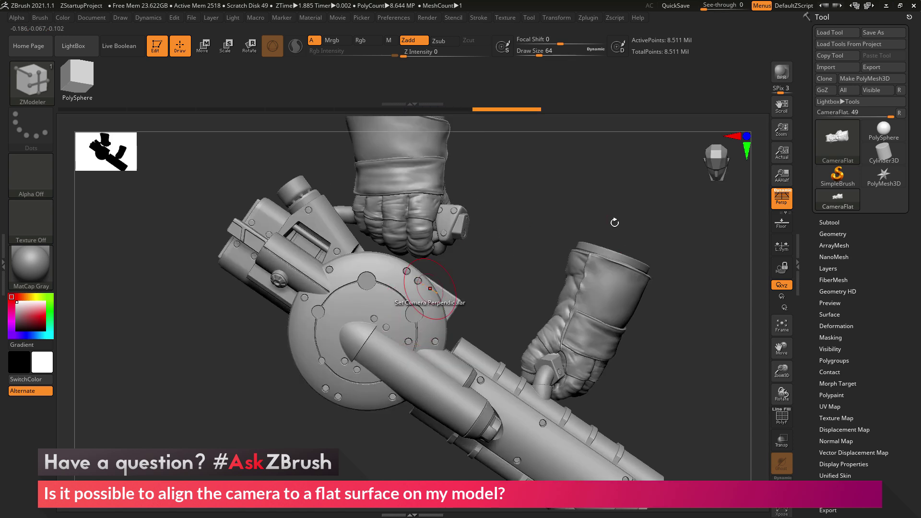
{"action": "left_click_drag", "start_coordinate": [632, 190], "coordinate": [449, 280]}
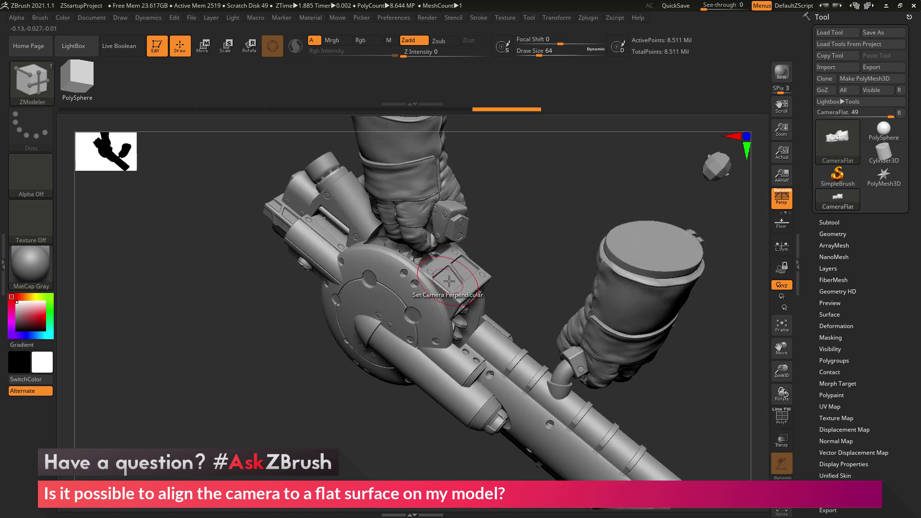
{"action": "mouse_move", "coordinate": [552, 265]}
{"action": "left_mouse_down"}
{"action": "mouse_move", "coordinate": [565, 267]}
{"action": "mouse_move", "coordinate": [584, 210]}
{"action": "mouse_move", "coordinate": [596, 206]}
{"action": "mouse_move", "coordinate": [577, 225]}
{"action": "mouse_move", "coordinate": [571, 198]}
{"action": "left_mouse_up"}
{"action": "key", "text": "f"}
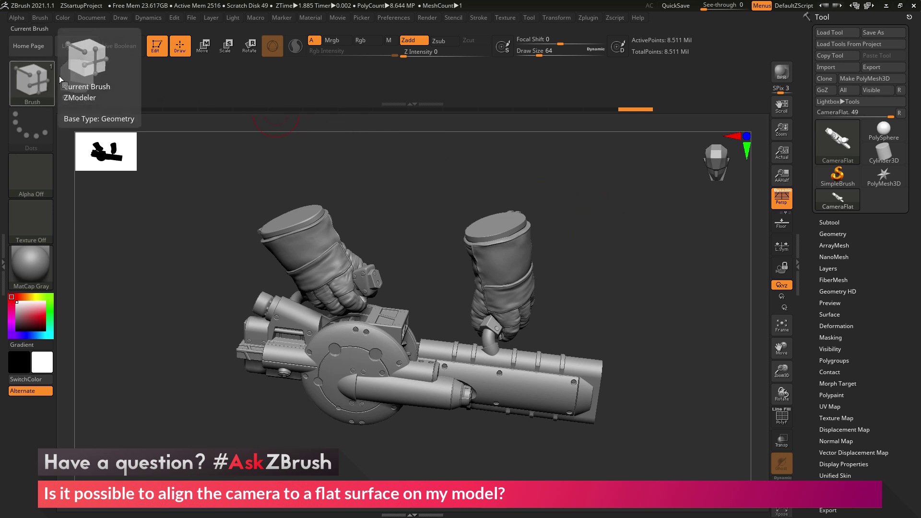
Step: Switch back to the PolyMesh3D star and review the target and recentering modifiers of the Set Camera Perpendicular polygon action
{"action": "left_click", "coordinate": [873, 182]}
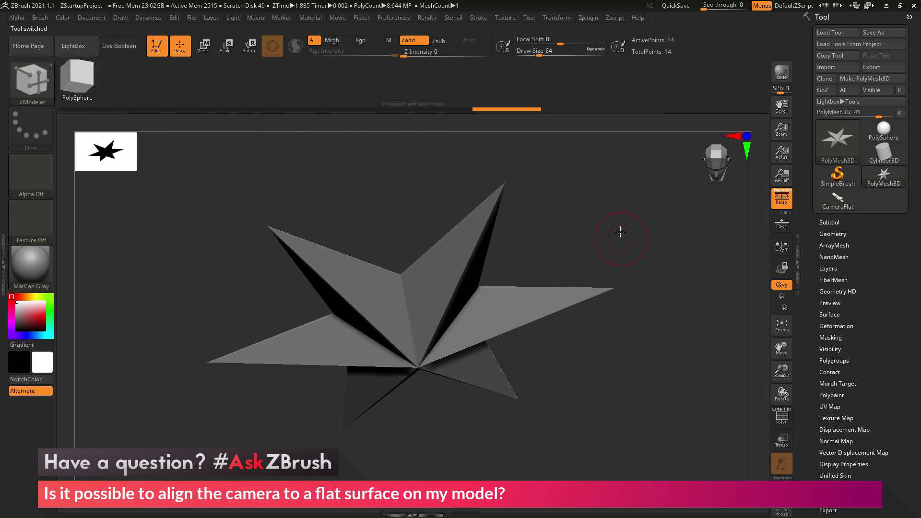
{"action": "left_click_drag", "start_coordinate": [620, 237], "coordinate": [422, 246]}
{"action": "key", "text": "space"}
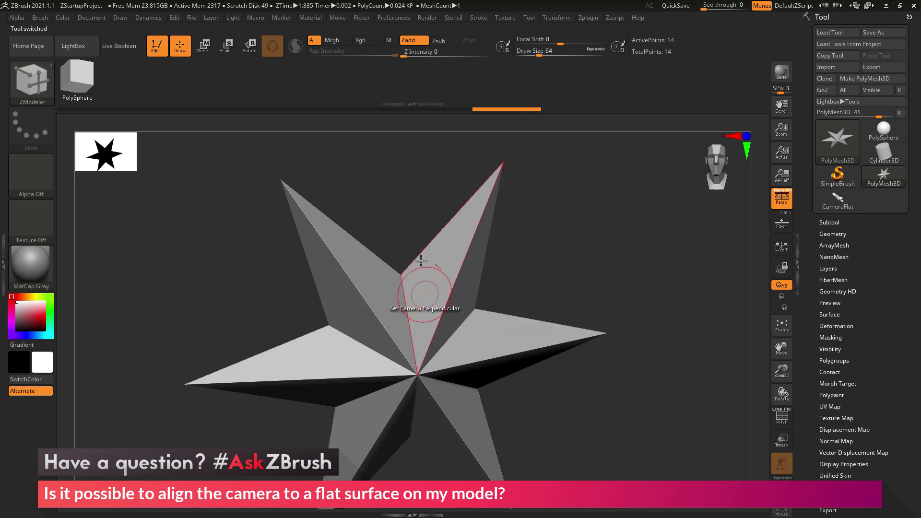
{"action": "key", "text": "space"}
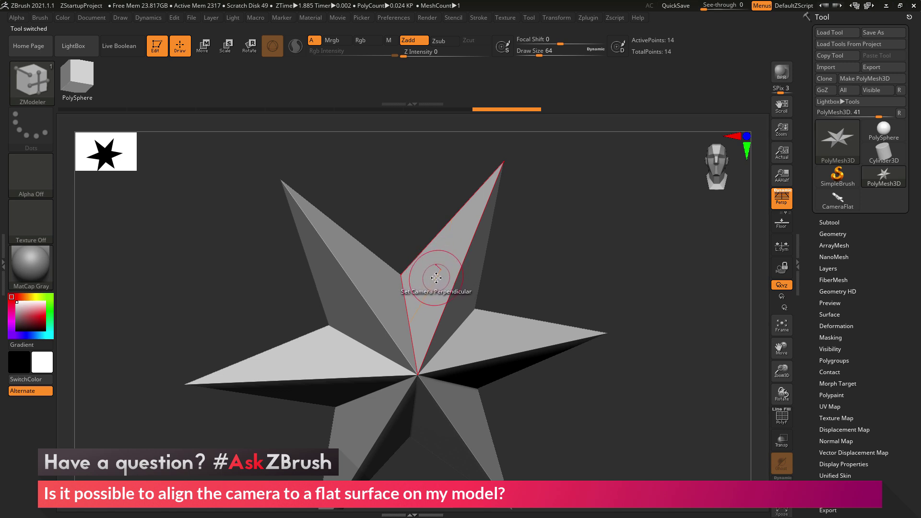
{"action": "key", "text": "space"}
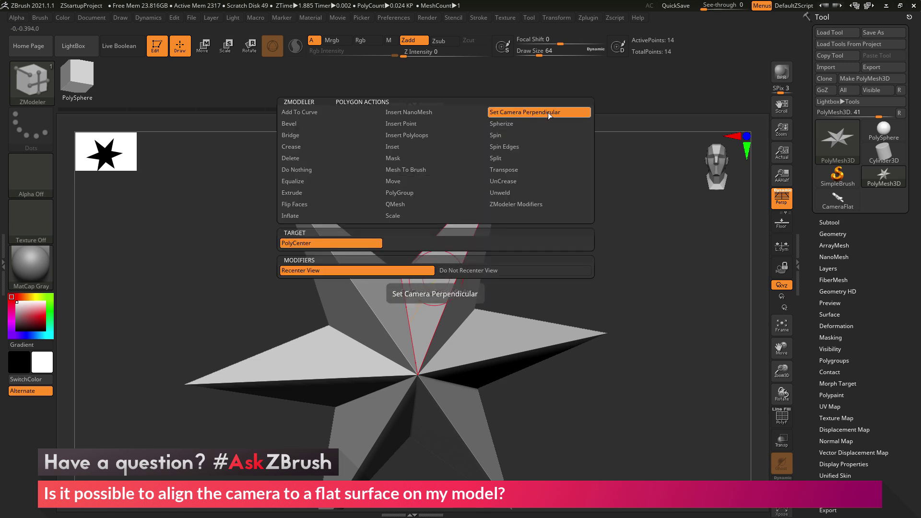
{"action": "left_click", "coordinate": [625, 266]}
{"action": "left_click_drag", "start_coordinate": [529, 229], "coordinate": [478, 253]}
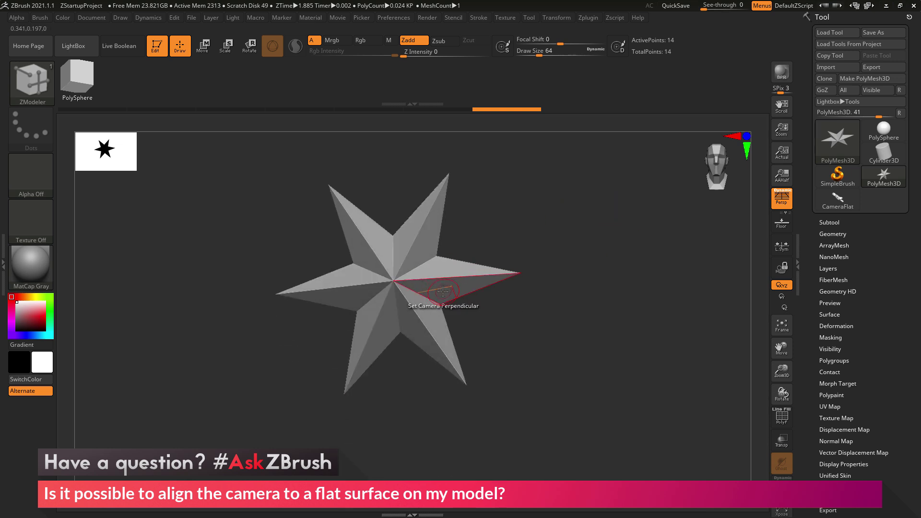
Step: Align the camera perpendicular to a facet on one of the PolyMesh3D star's arms, and orbit around the star
{"action": "left_click", "coordinate": [443, 291]}
{"action": "left_click_drag", "start_coordinate": [494, 311], "coordinate": [535, 292]}
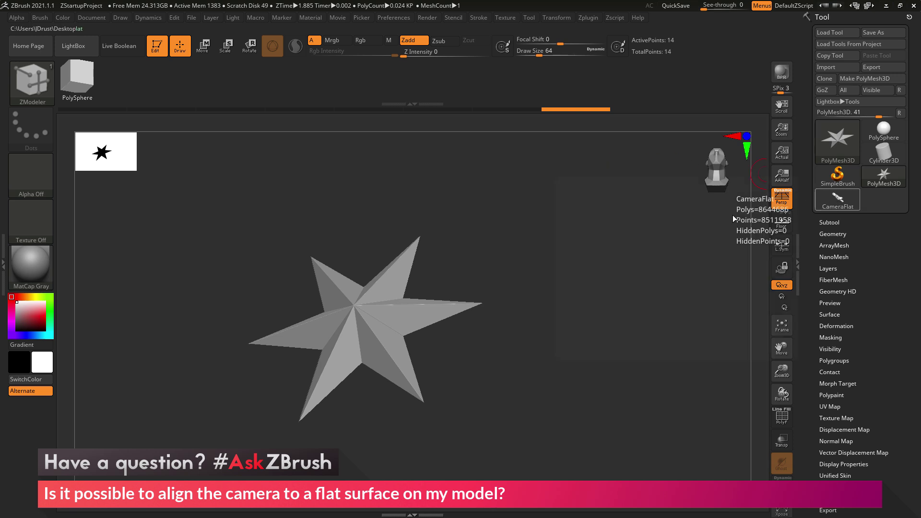
Step: Switch back to the CameraFlat tool and bring the flat cuff caps of both gloves into close view
{"action": "left_click", "coordinate": [838, 199]}
{"action": "left_click_drag", "start_coordinate": [564, 231], "coordinate": [527, 290]}
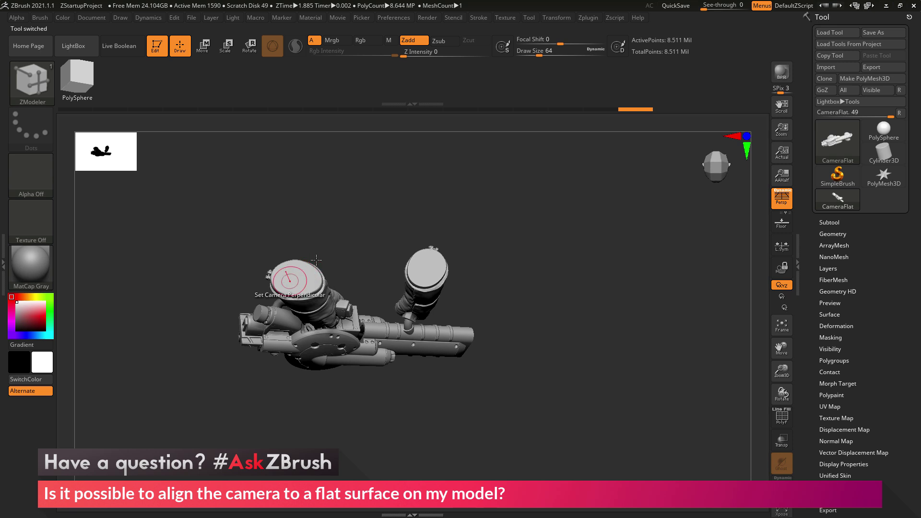
{"action": "left_click_drag", "start_coordinate": [573, 145], "coordinate": [436, 229]}
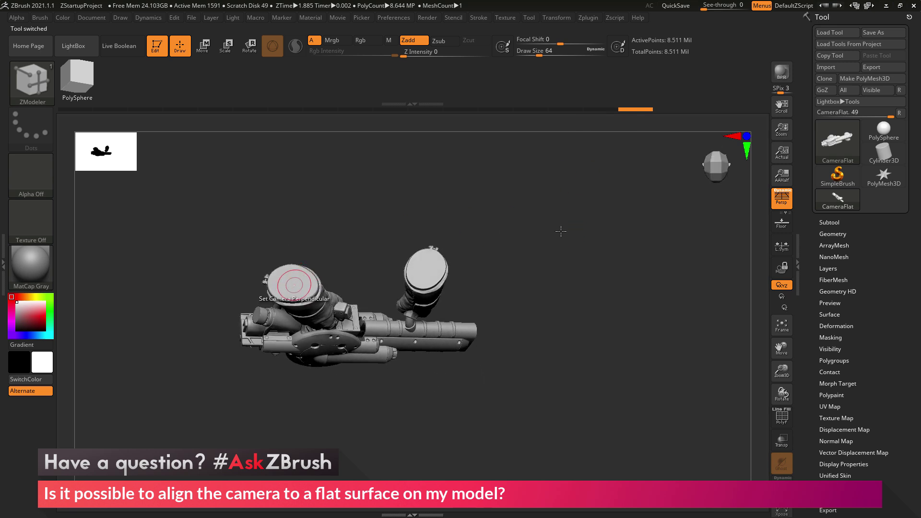
{"action": "left_click_drag", "start_coordinate": [532, 230], "coordinate": [590, 237]}
{"action": "left_click_drag", "start_coordinate": [629, 204], "coordinate": [648, 345], "text": "alt"}
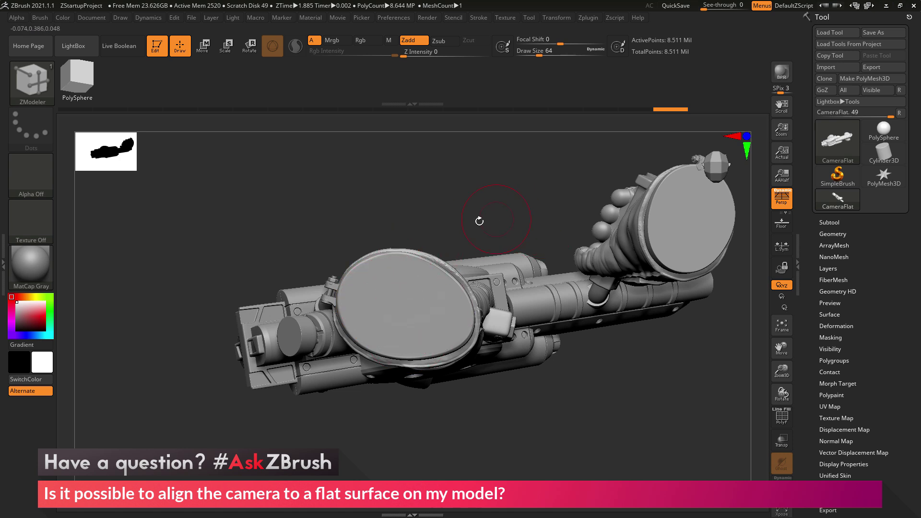
Step: Turn the model to its side and align the camera perpendicular to the weapon's large round disc
{"action": "left_click_drag", "start_coordinate": [518, 218], "coordinate": [563, 170], "text": "alt"}
{"action": "left_click_drag", "start_coordinate": [650, 277], "coordinate": [583, 180]}
{"action": "left_click_drag", "start_coordinate": [590, 220], "coordinate": [550, 220]}
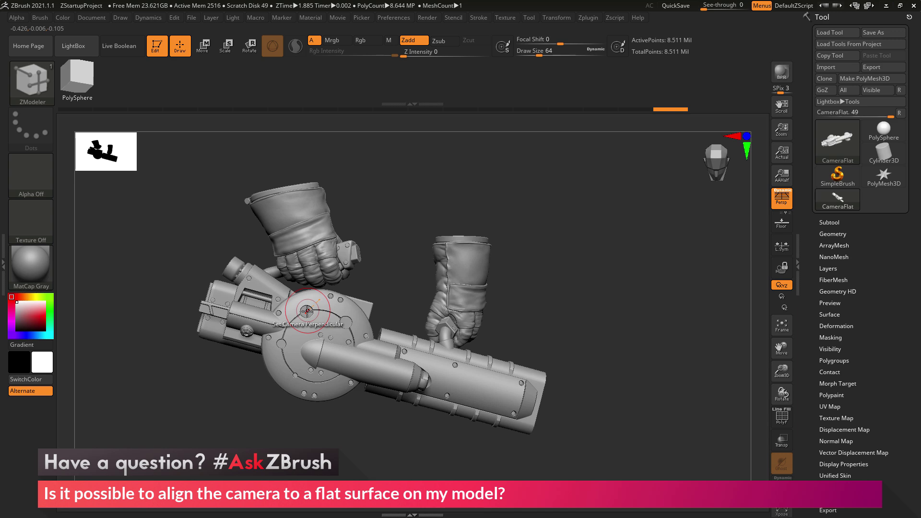
{"action": "left_click", "coordinate": [309, 312]}
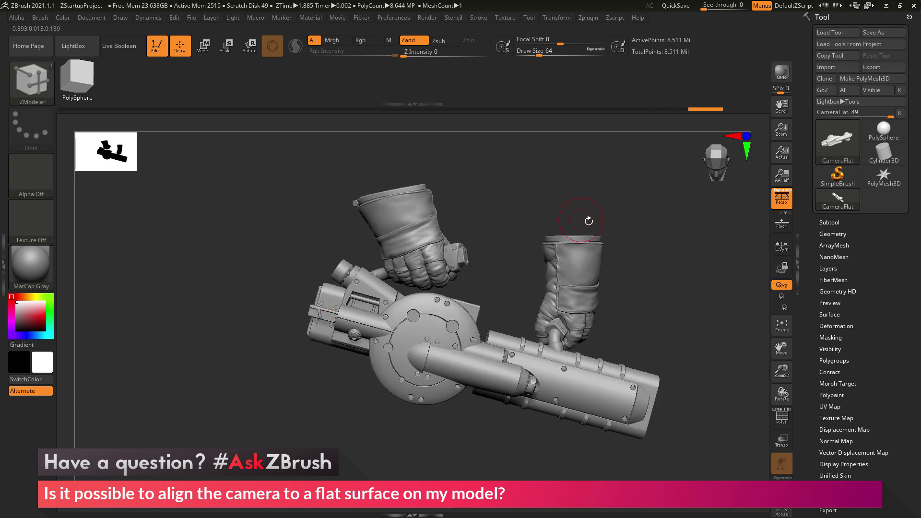